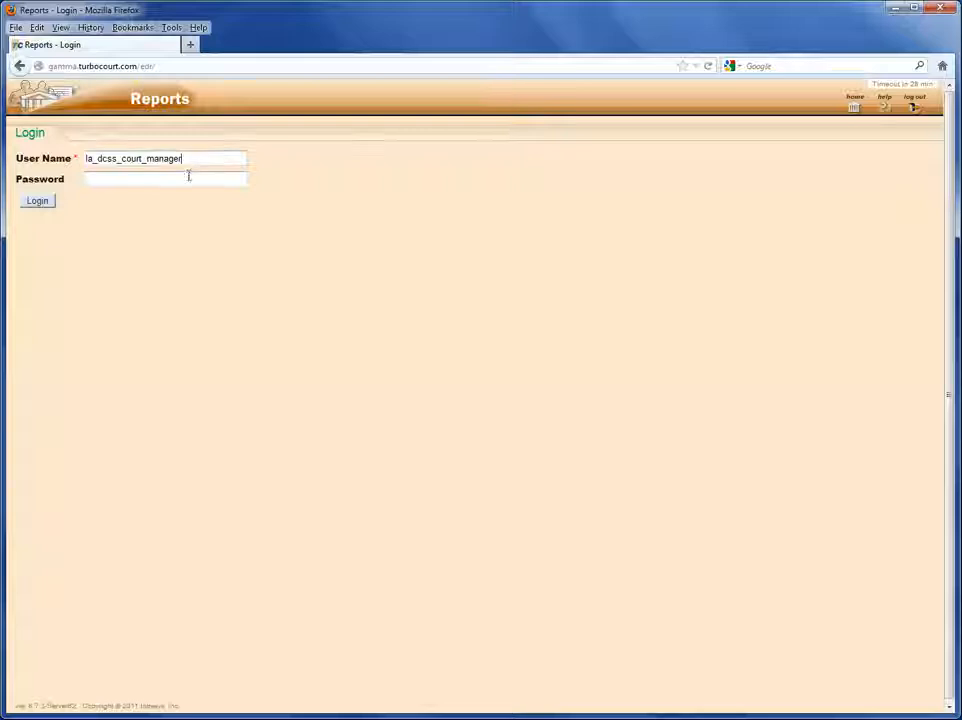
Log in with the court manager's password and open the Custom Reports performance measures form.
click(187, 178)
text(•••••••••••••••••••••)
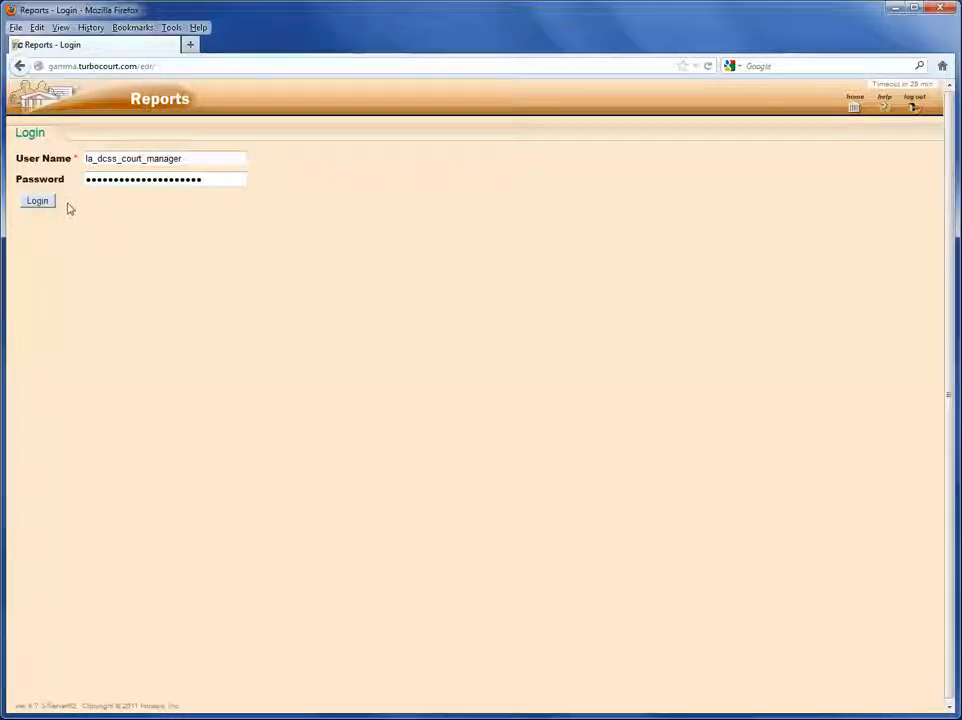
click(45, 201)
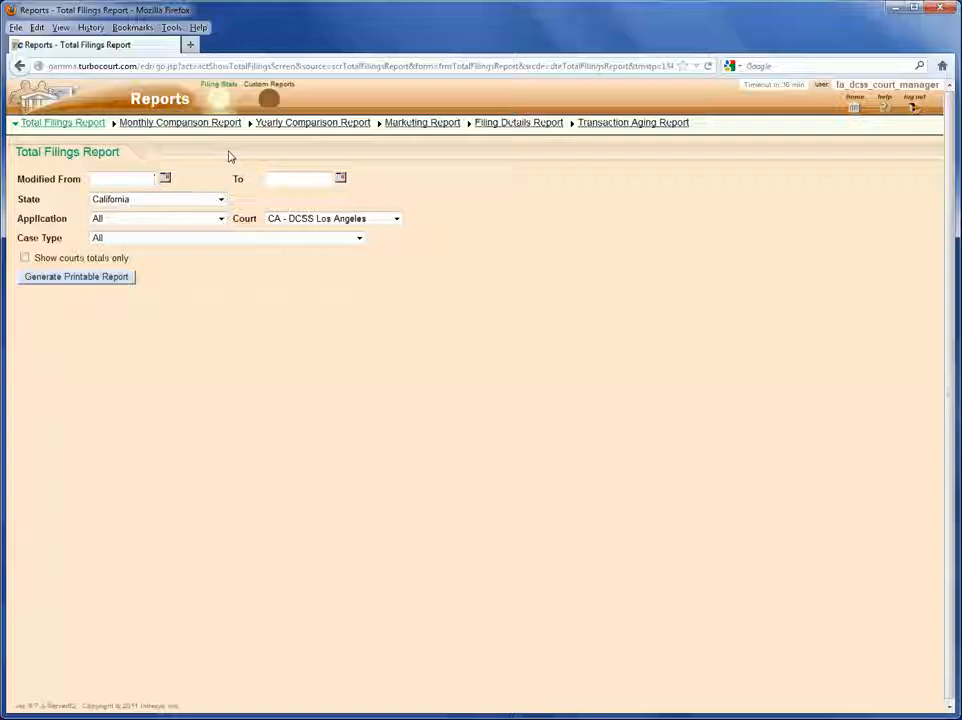
click(266, 96)
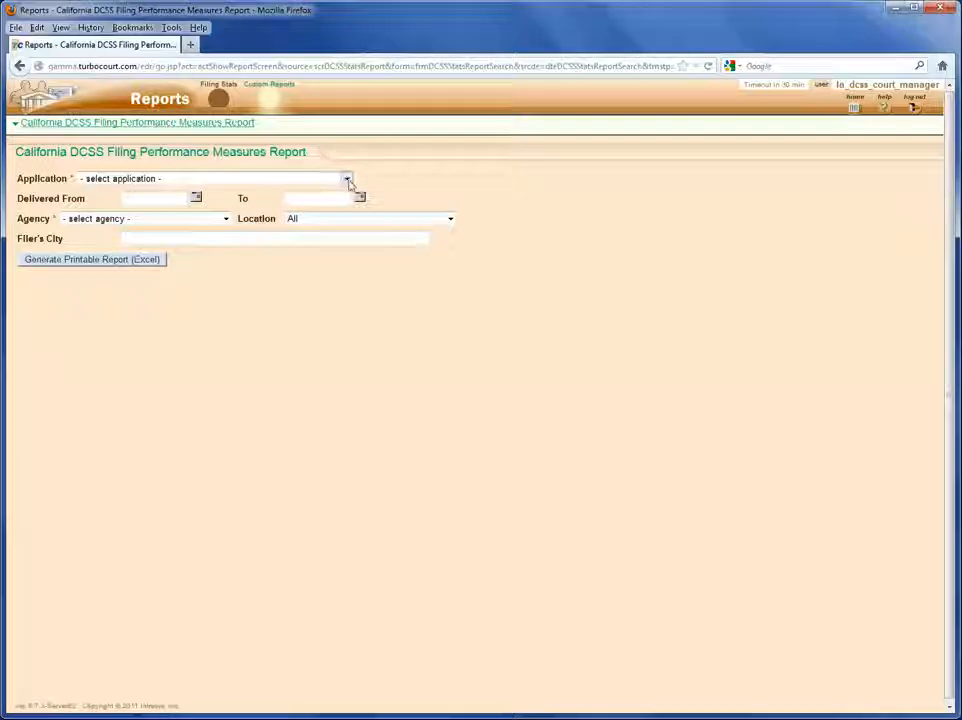
Choose the child support application, agency CA - DCSS Los Angeles and Location All, then generate the Excel report.
click(347, 180)
click(316, 201)
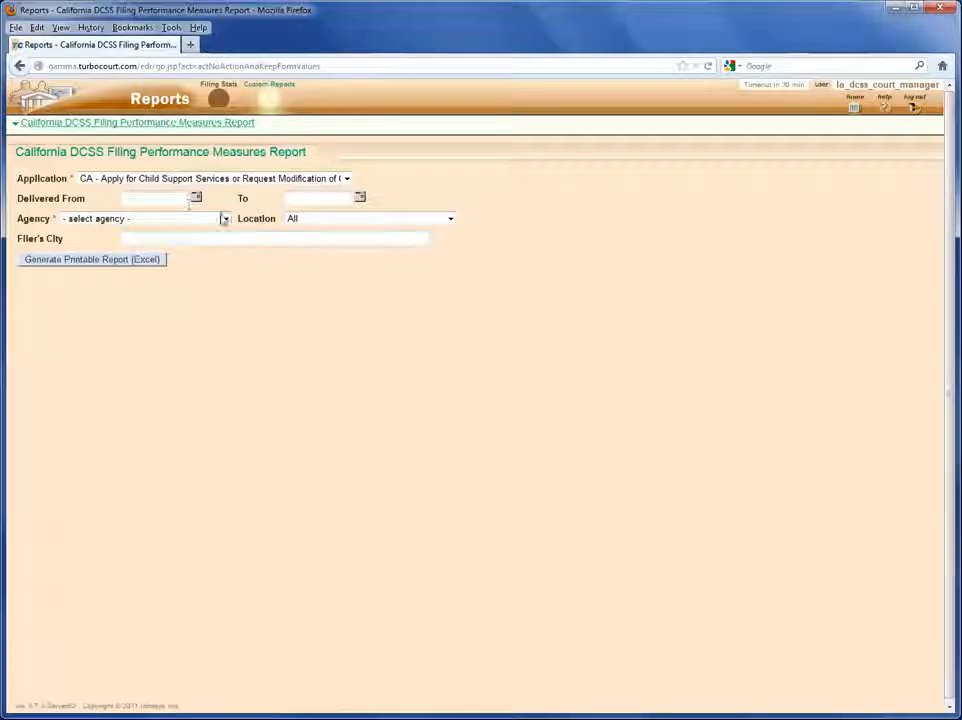
click(208, 219)
click(170, 243)
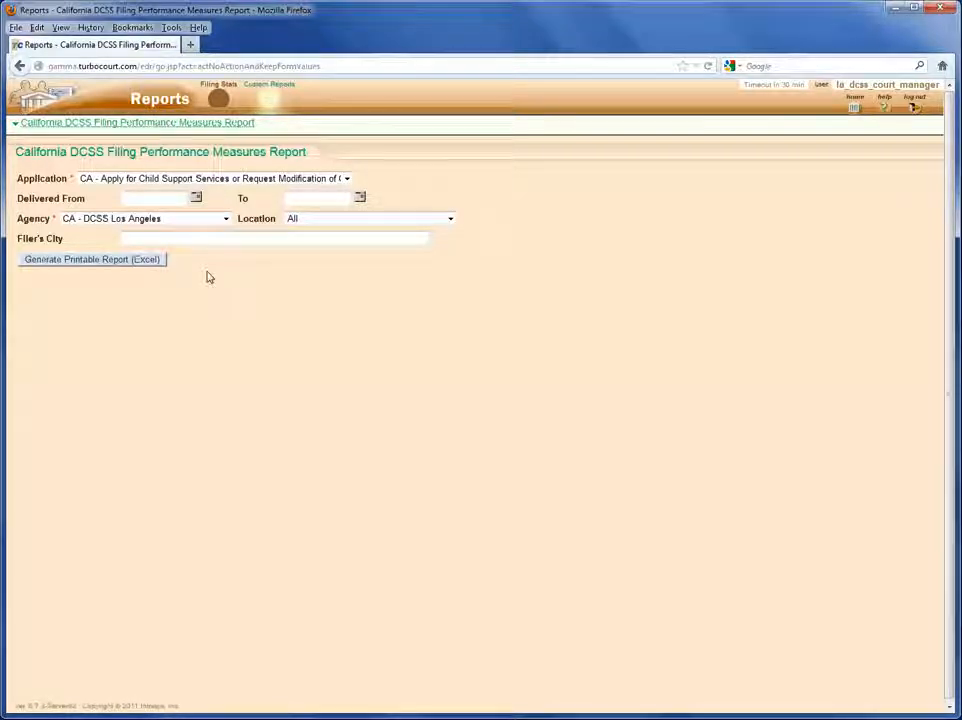
click(343, 221)
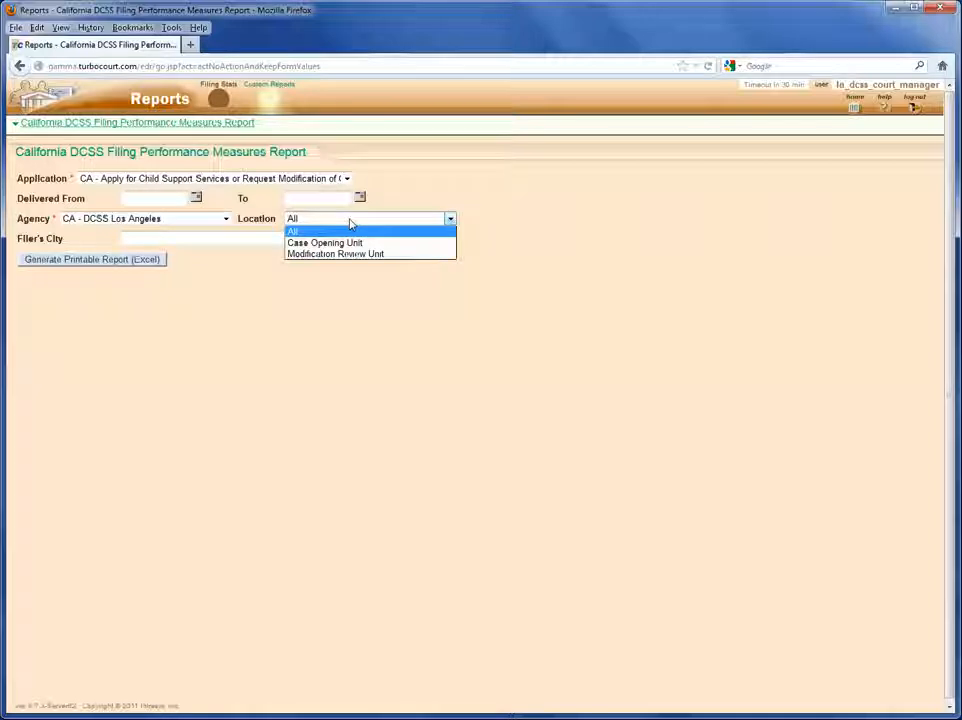
click(350, 224)
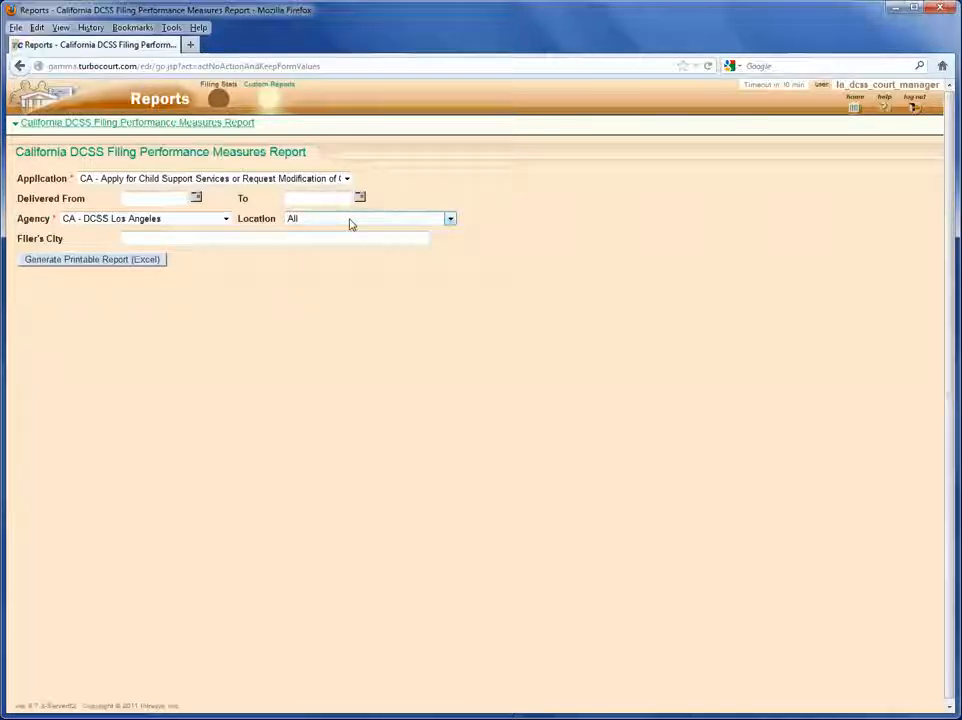
click(265, 239)
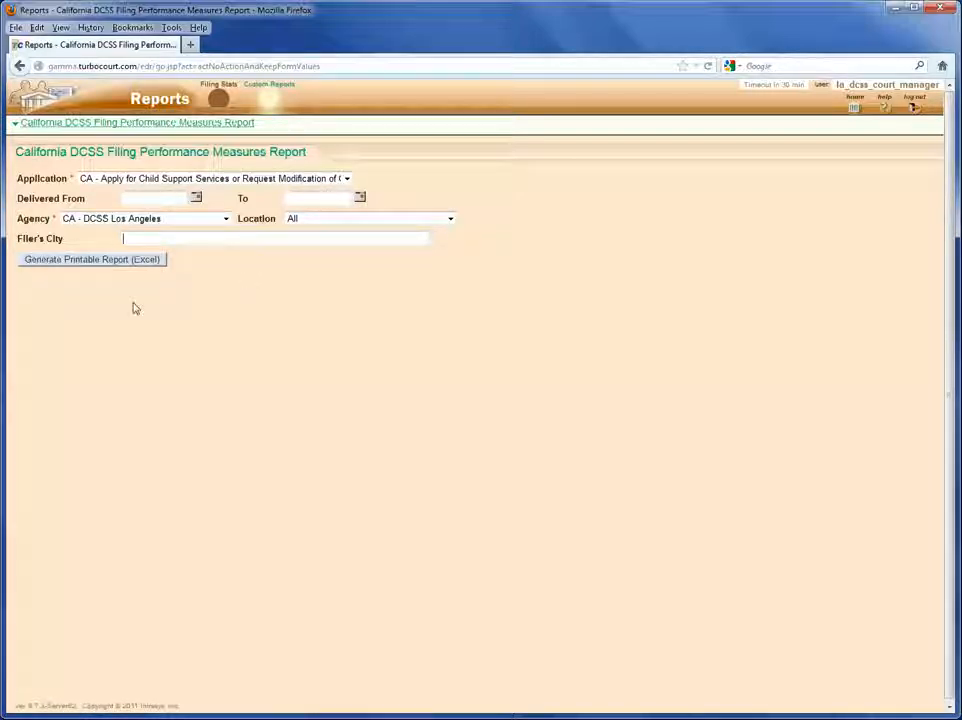
click(92, 259)
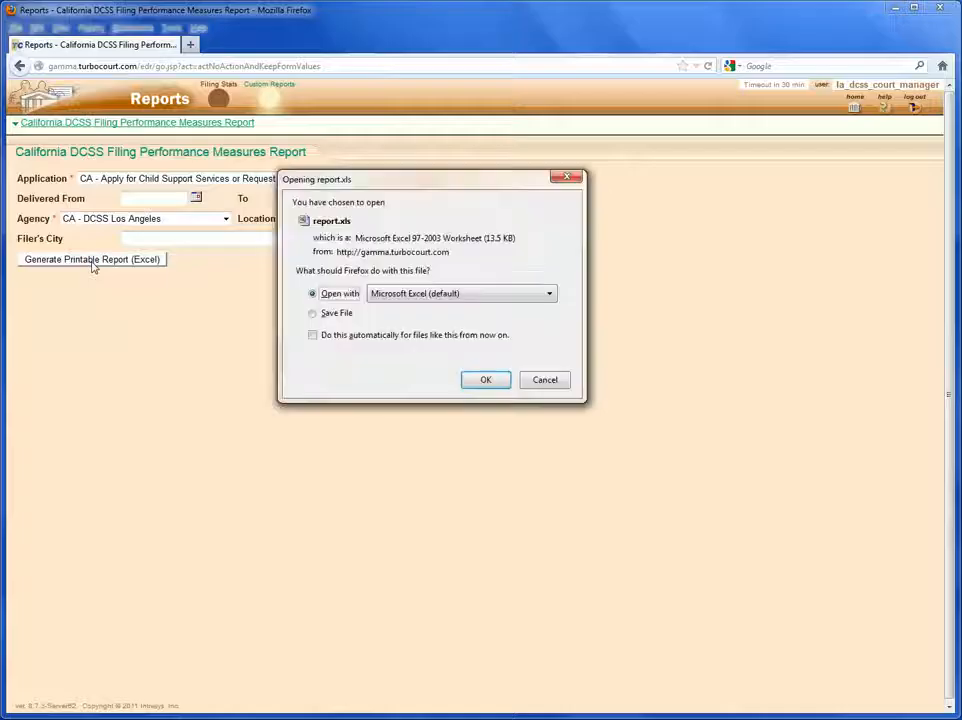
Open the downloaded report.xls with Microsoft Excel.
click(483, 381)
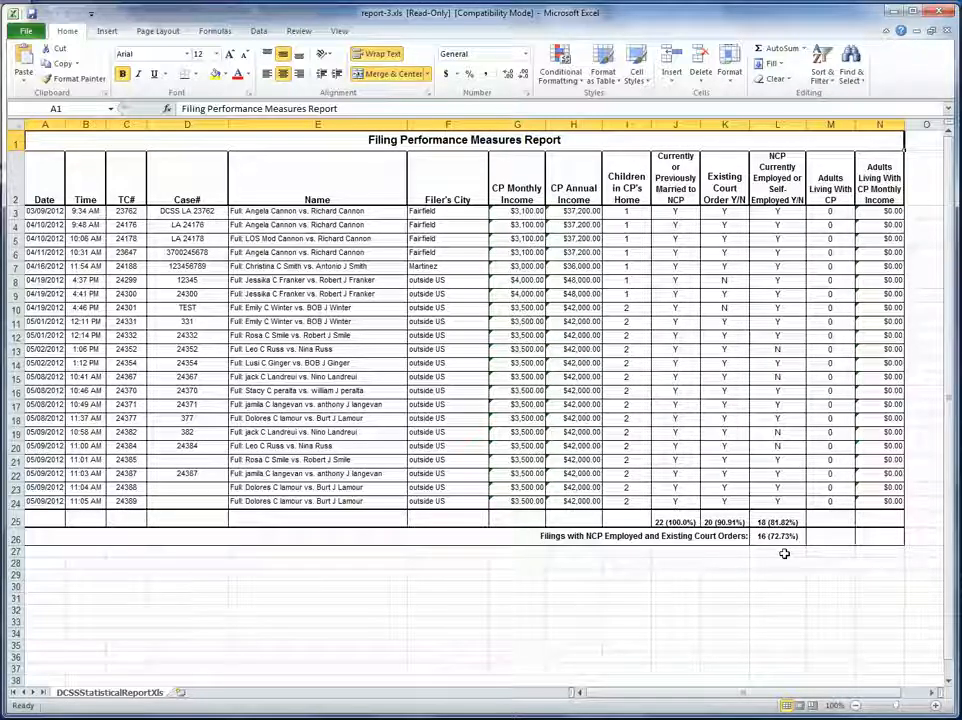
Zoom the report sheet to 130%, scroll sideways to check the totals, then close Excel.
click(935, 706)
click(935, 706)
click(935, 706)
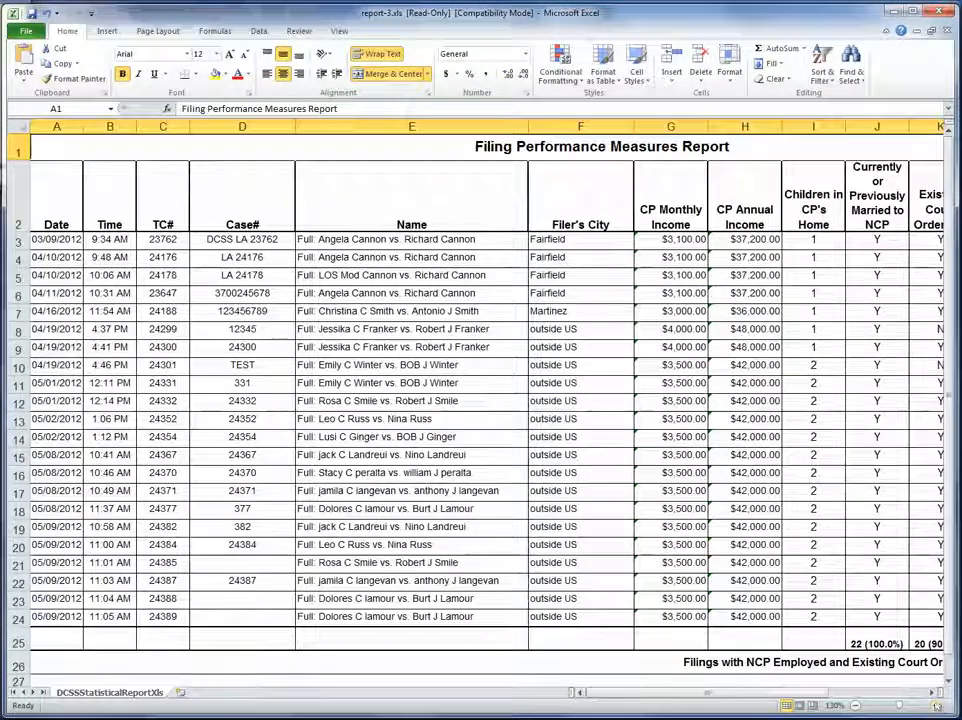
click(931, 692)
click(931, 692)
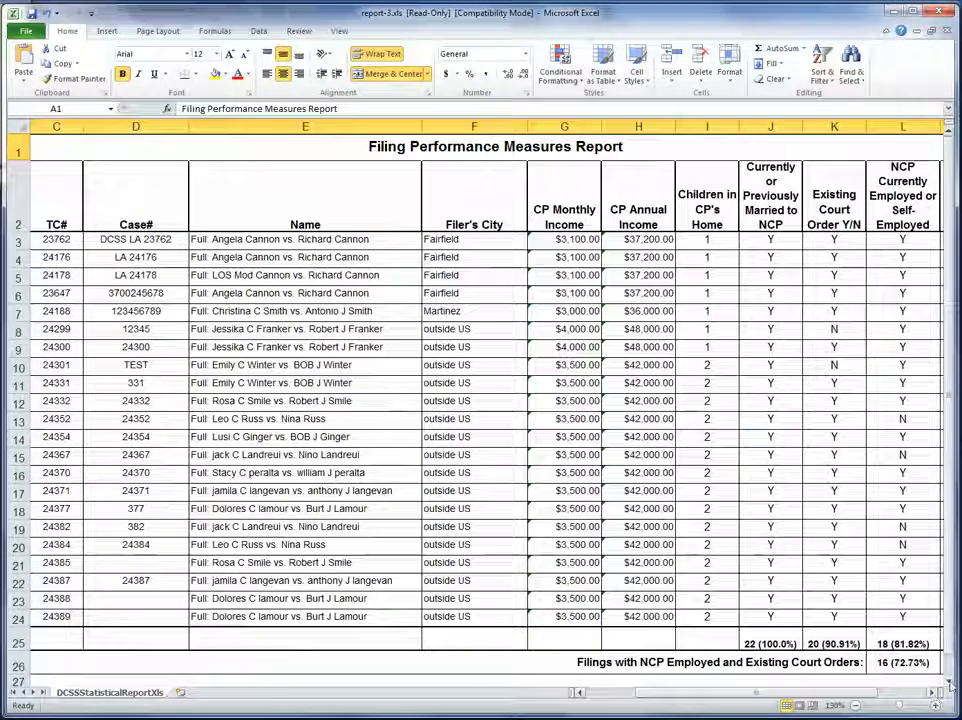
click(948, 682)
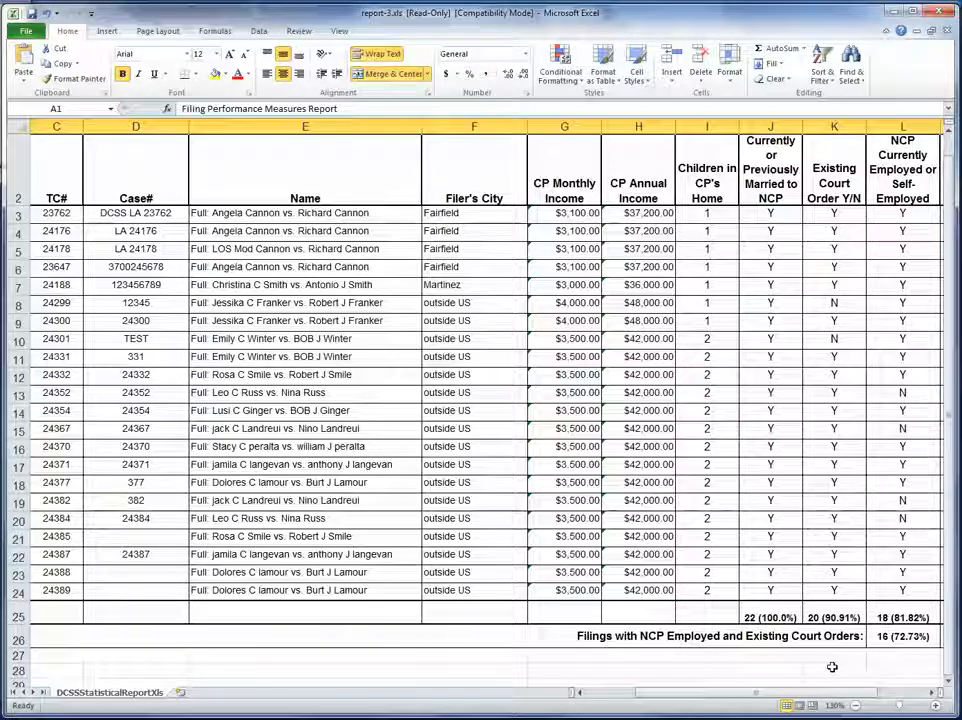
click(938, 11)
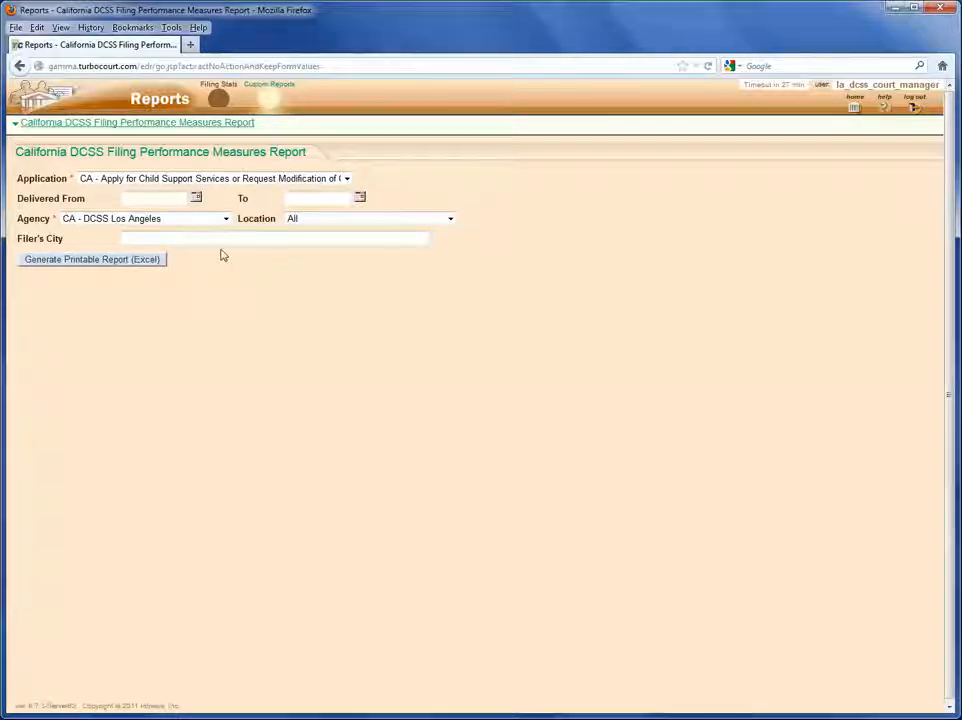
Under Filing Stats, generate the Total Filings Report PDF for the child support application with Case Type All.
click(212, 90)
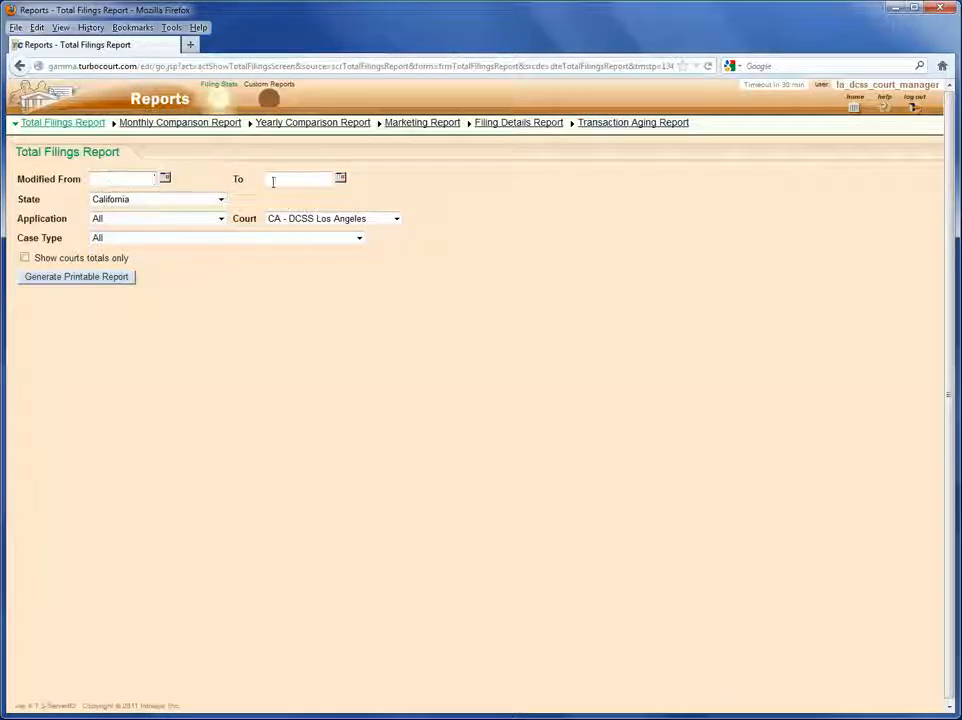
click(175, 219)
click(181, 243)
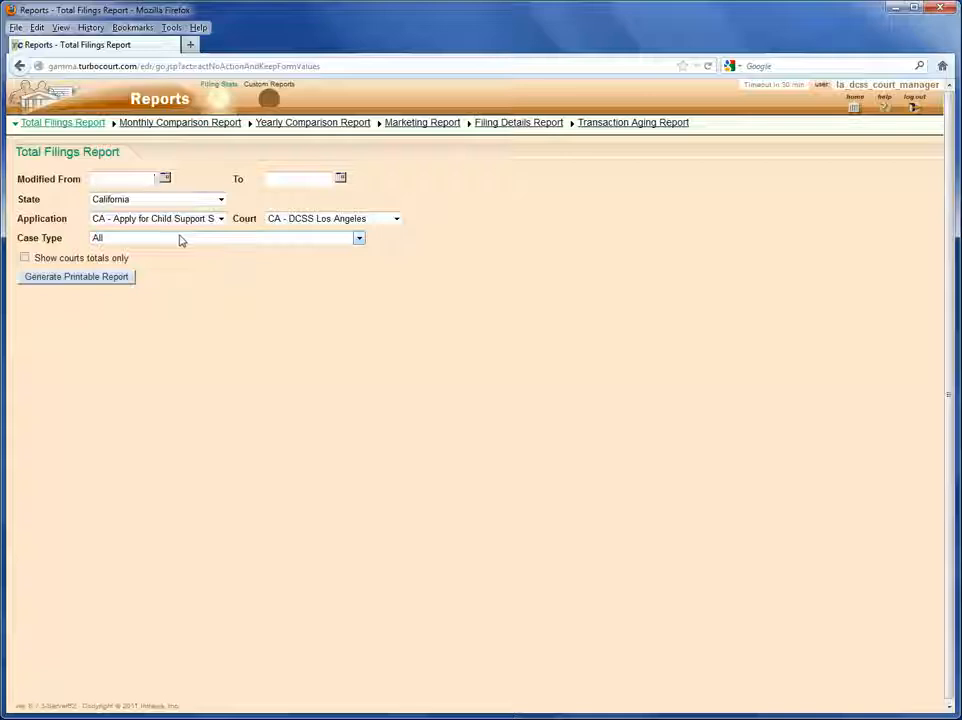
click(359, 239)
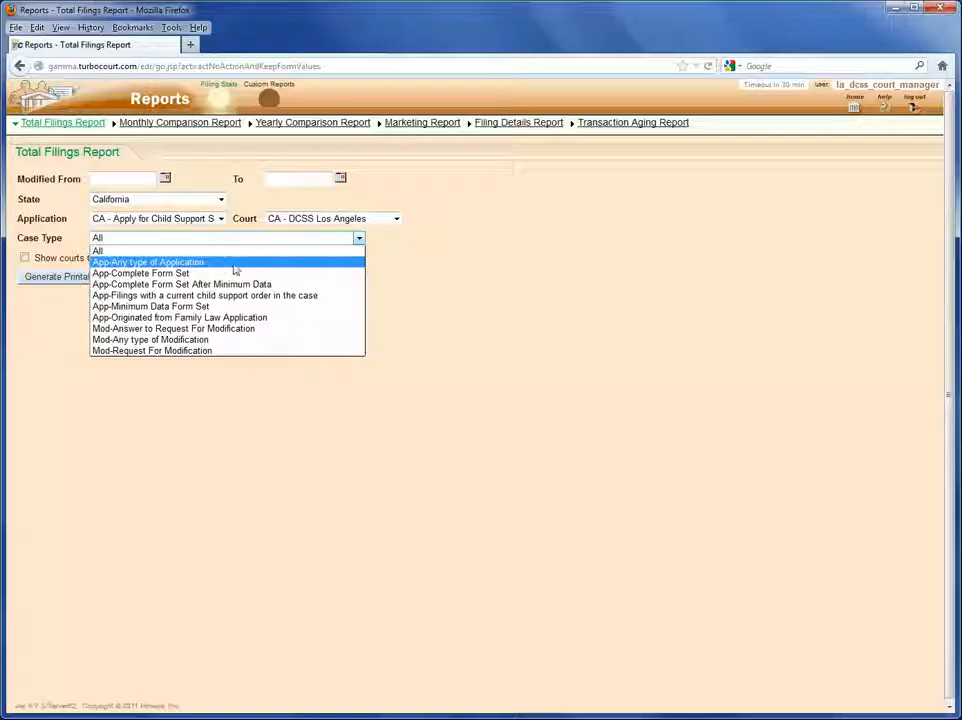
click(408, 273)
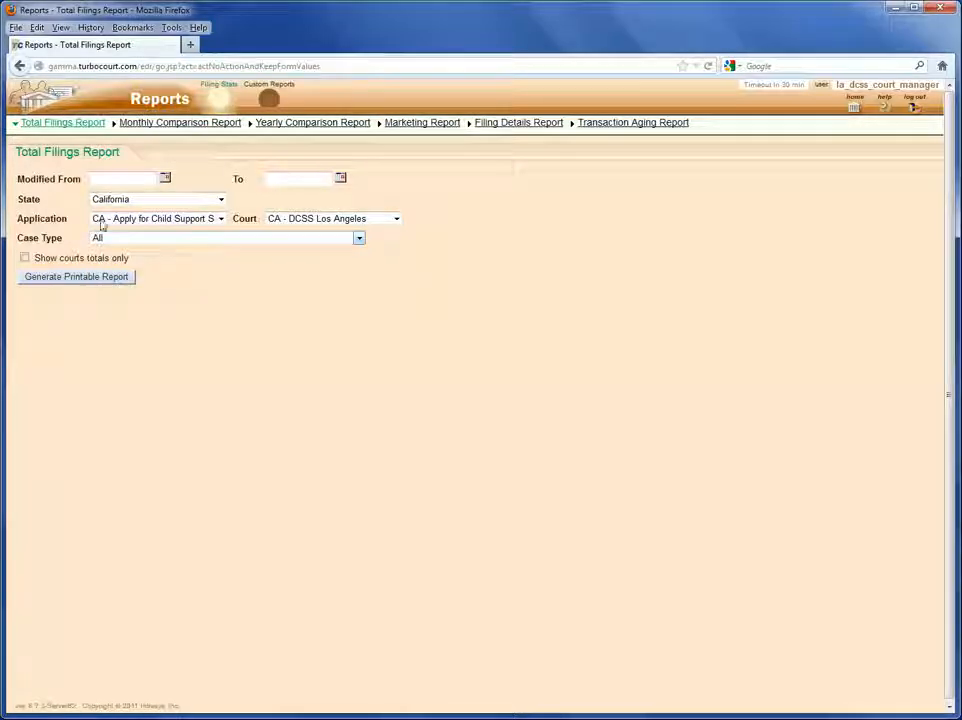
click(107, 279)
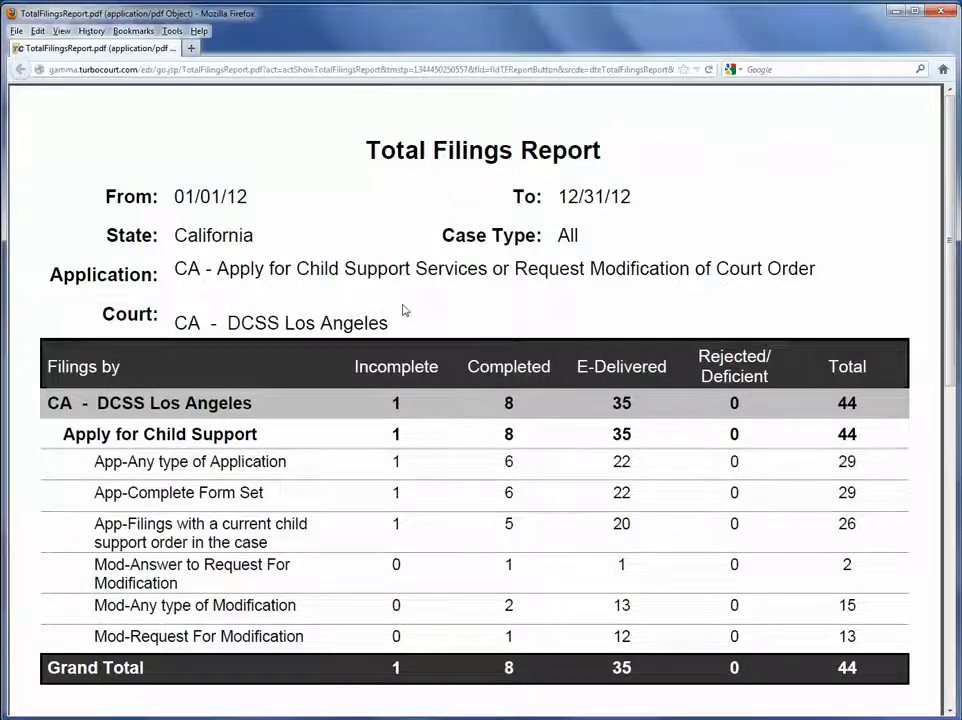
Scroll through the Total Filings Report PDF, including the Mod-Any modification row, then close it.
scroll(402, 312, down, 2)
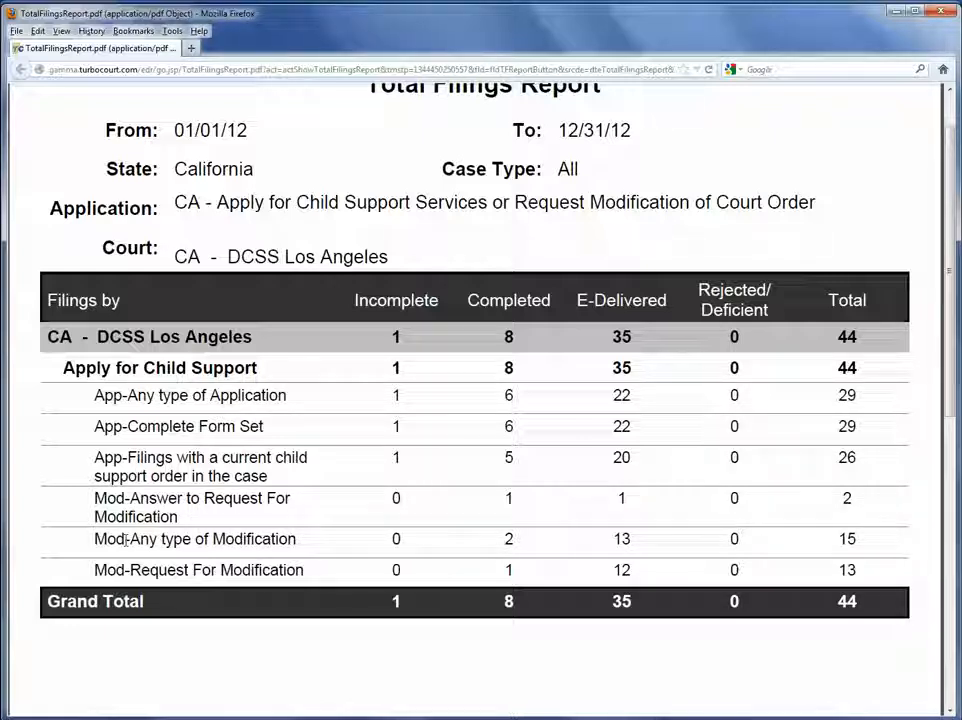
drag(93, 539, 270, 537)
click(322, 548)
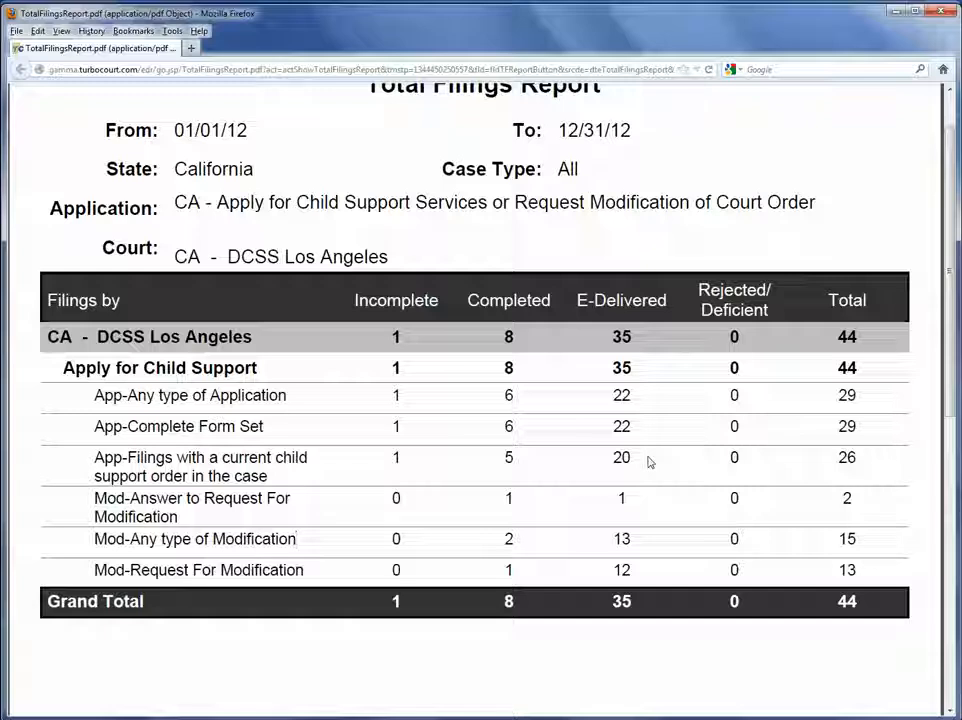
scroll(649, 462, up, 2)
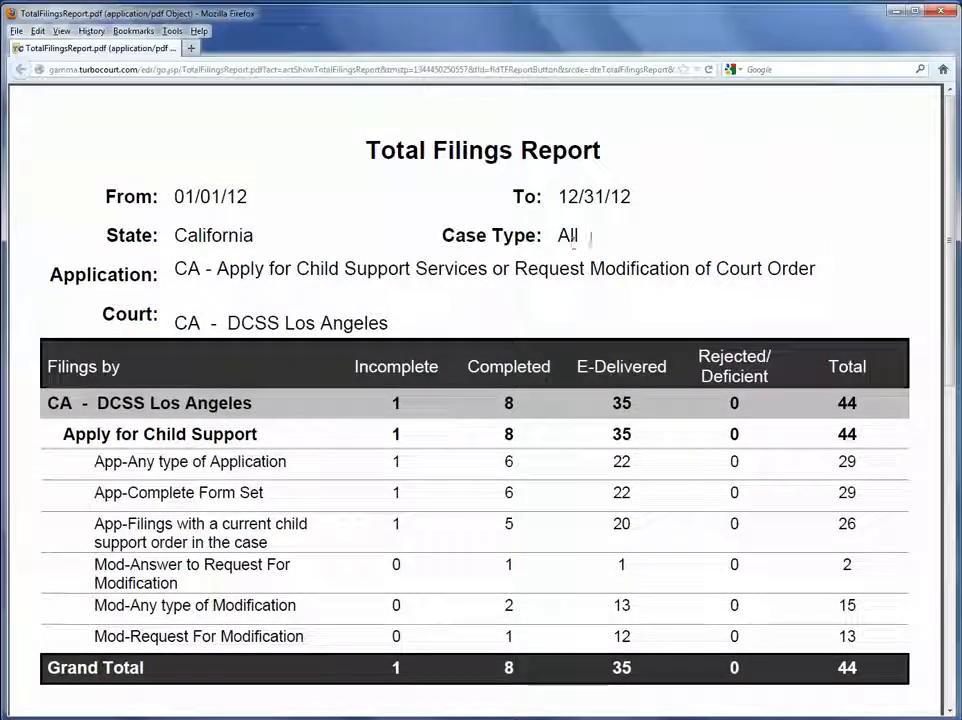
click(939, 14)
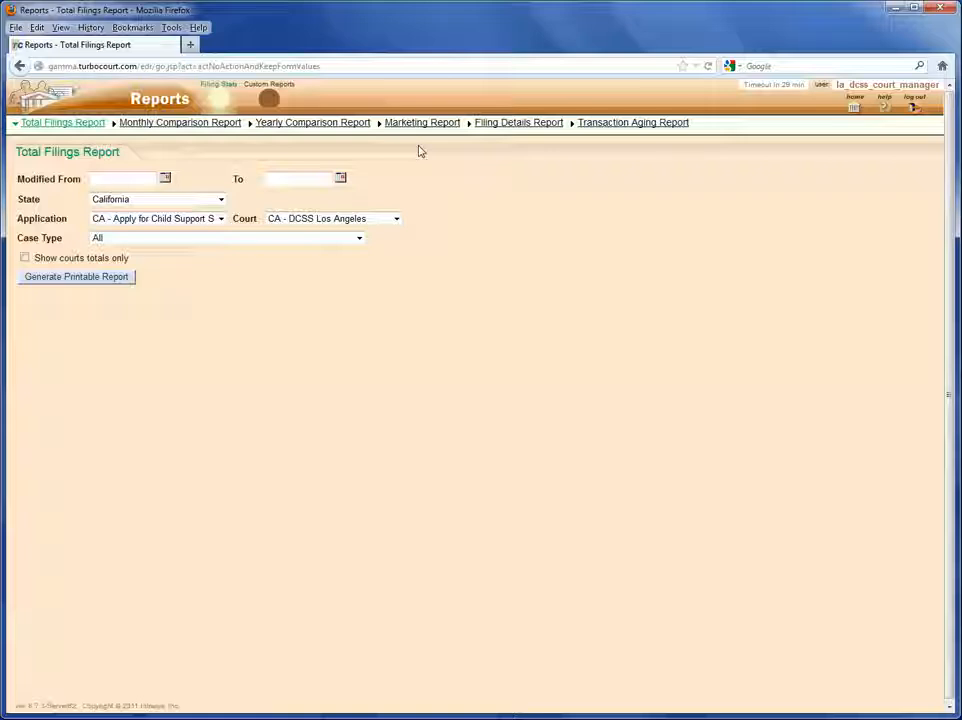
Switch to the Filing Details Report page.
click(521, 130)
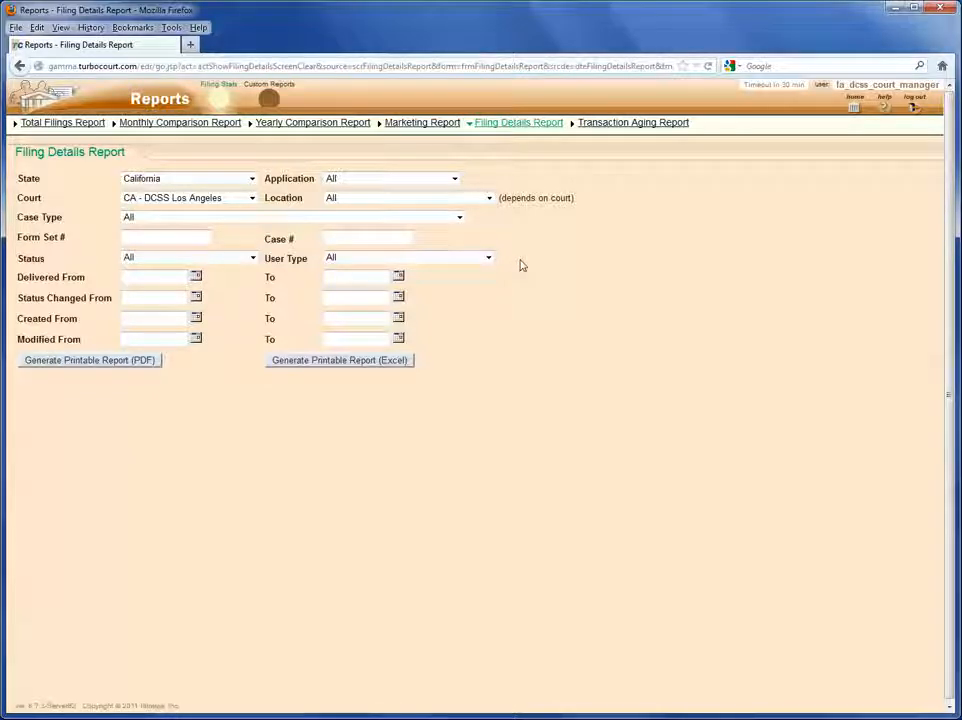
Set Application to CA - Apply for Child Support, keeping Case Type, Status and User Type at All.
click(421, 217)
click(346, 227)
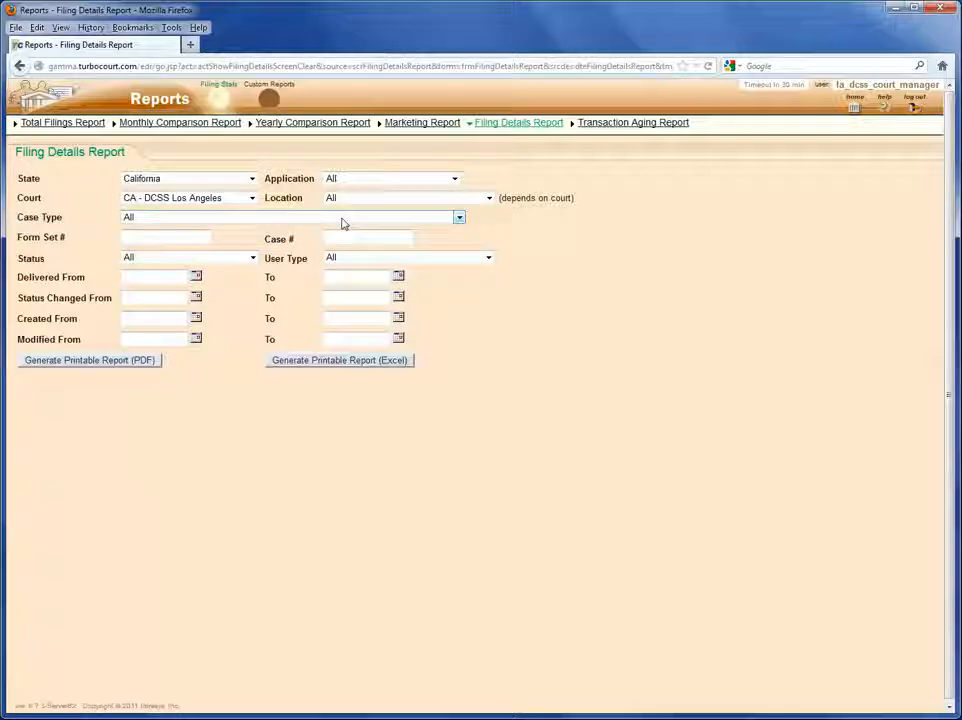
click(365, 182)
click(371, 204)
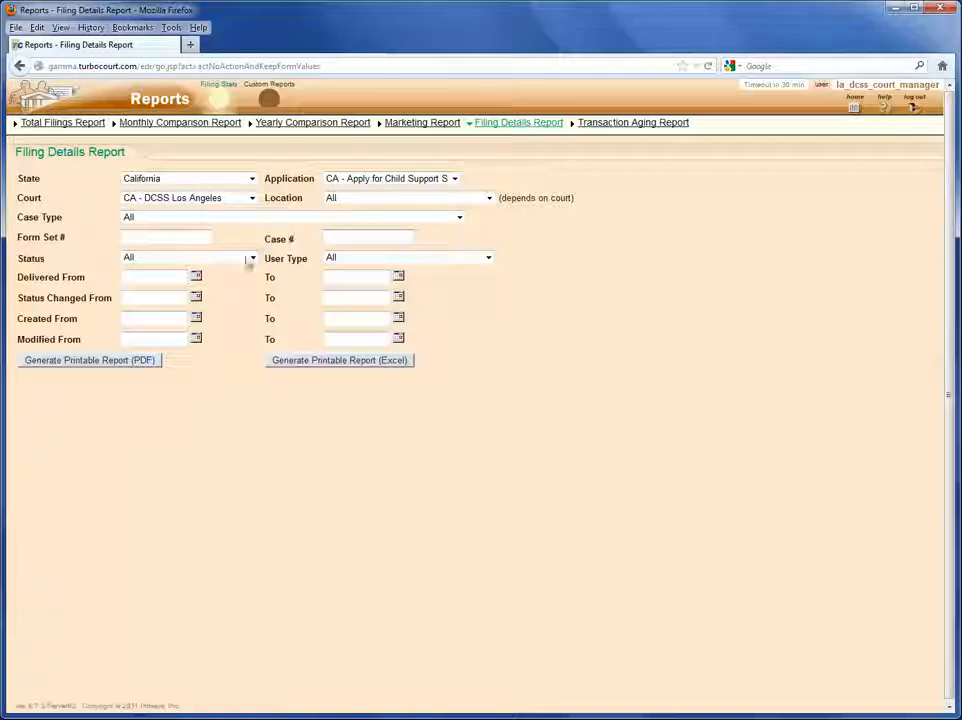
click(253, 260)
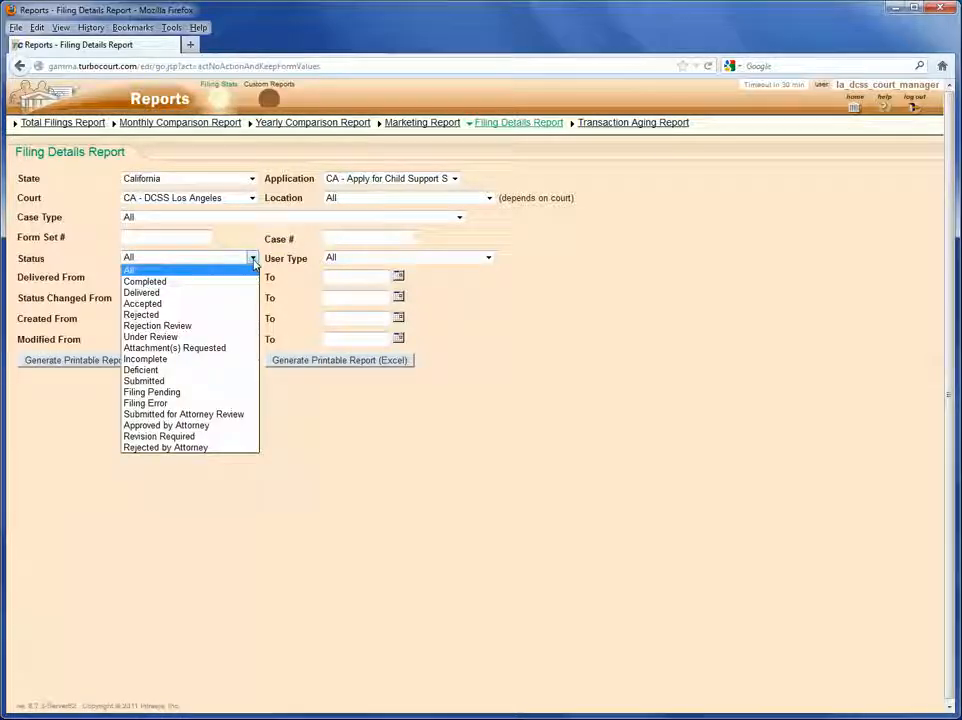
click(253, 258)
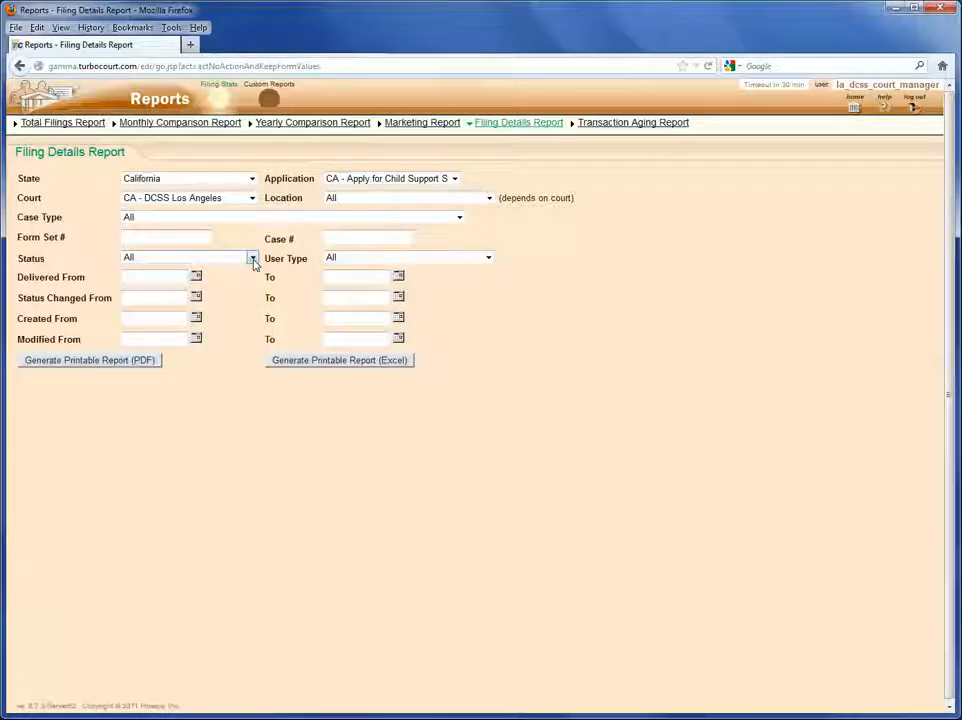
click(488, 258)
click(489, 258)
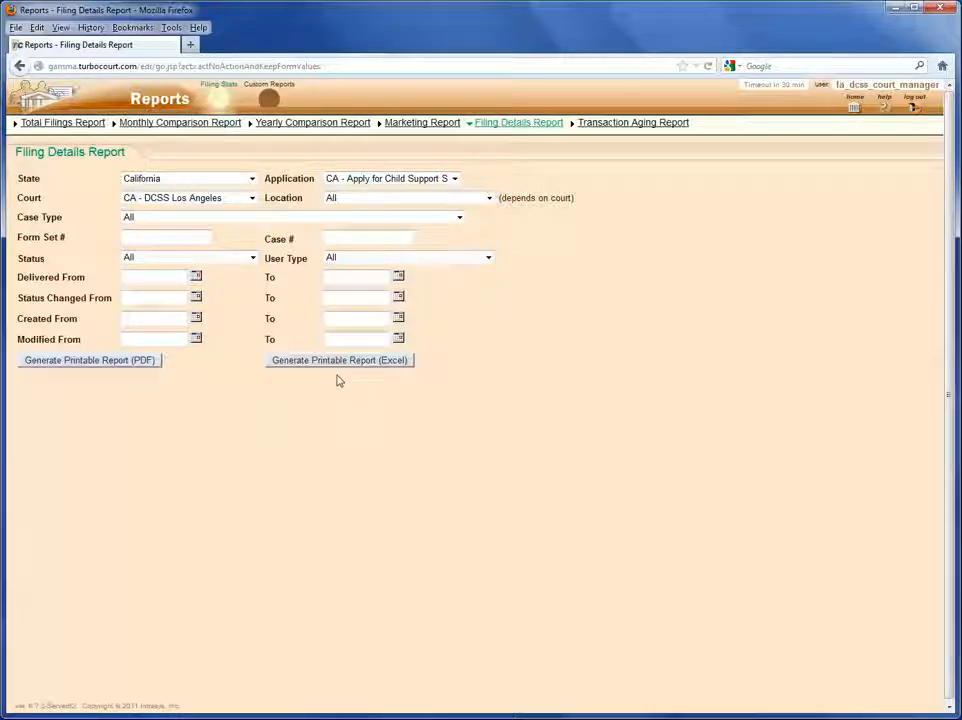
Generate the Filing Details Report as a PDF and maximize its window.
click(82, 362)
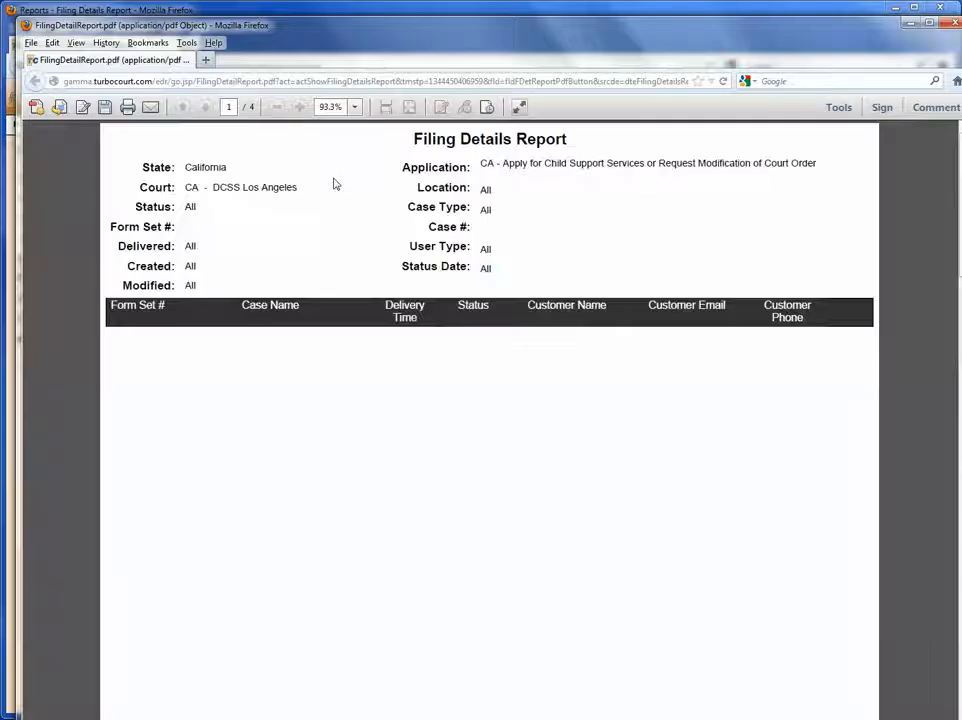
double_click(383, 33)
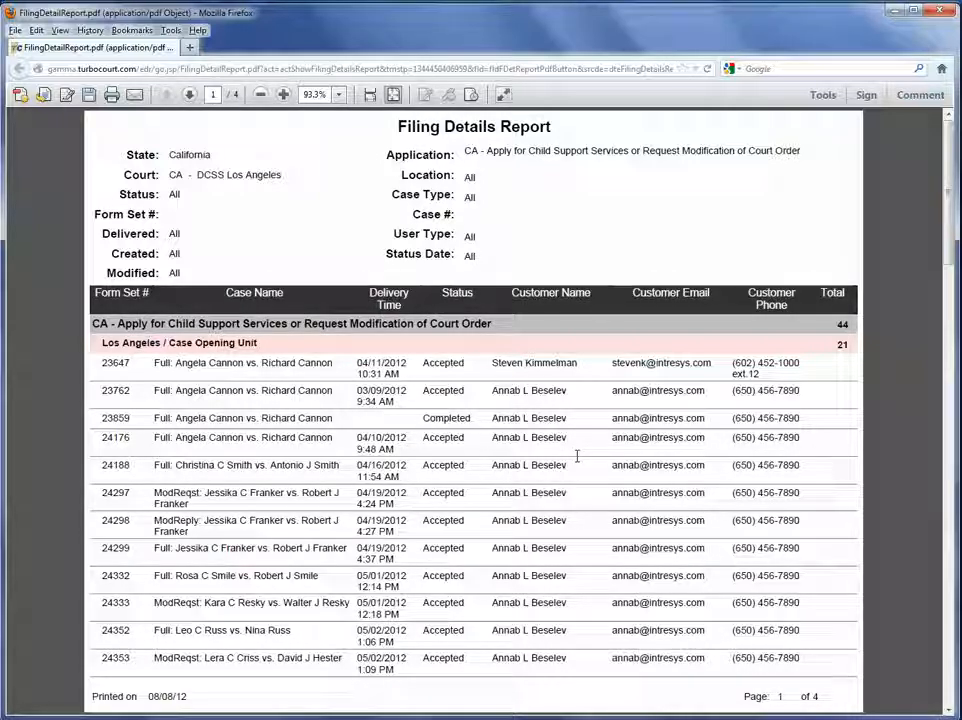
mouse_move(448, 681)
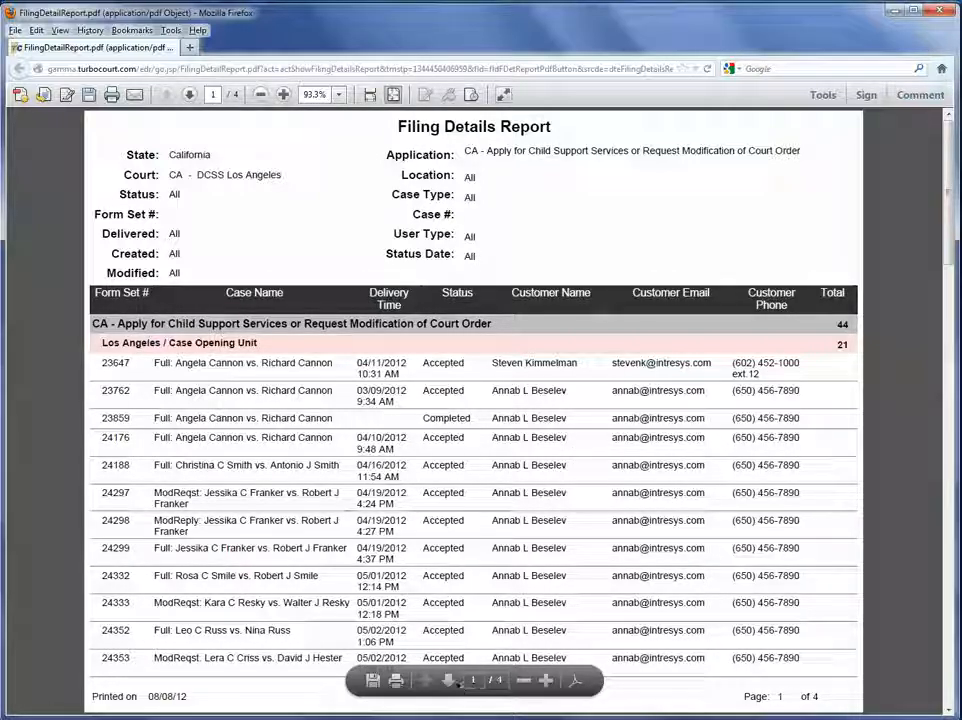
click(449, 681)
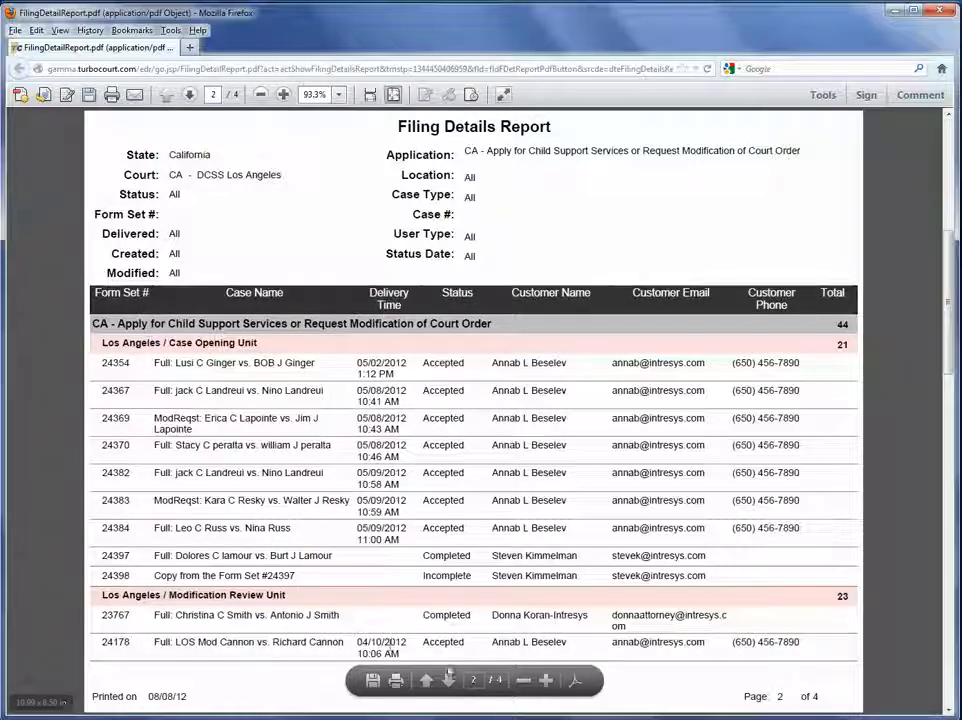
click(449, 681)
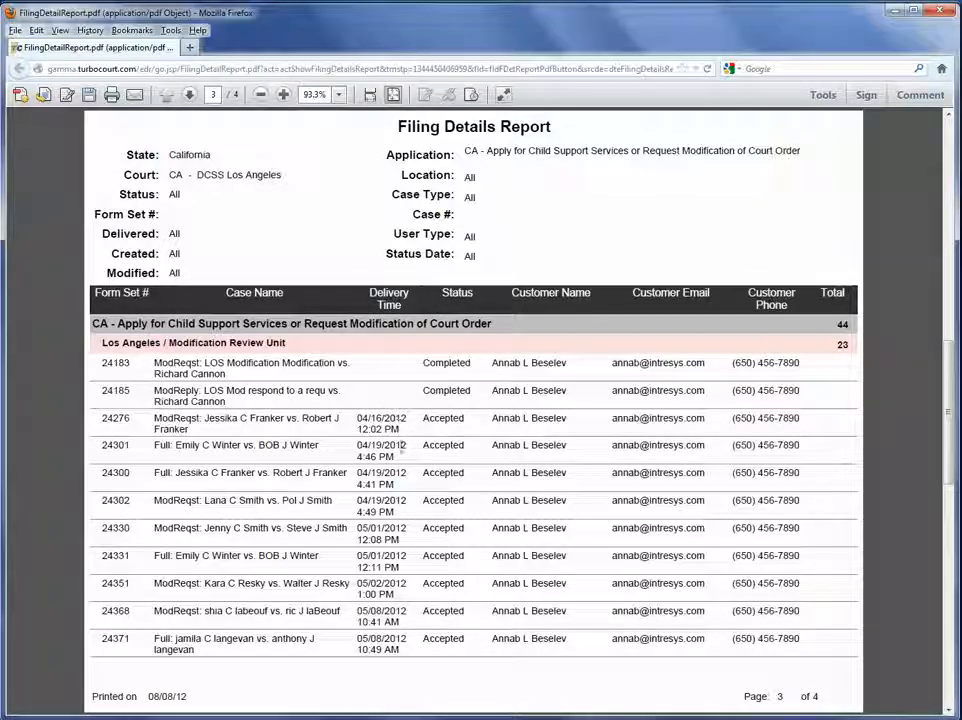
double_click(479, 389)
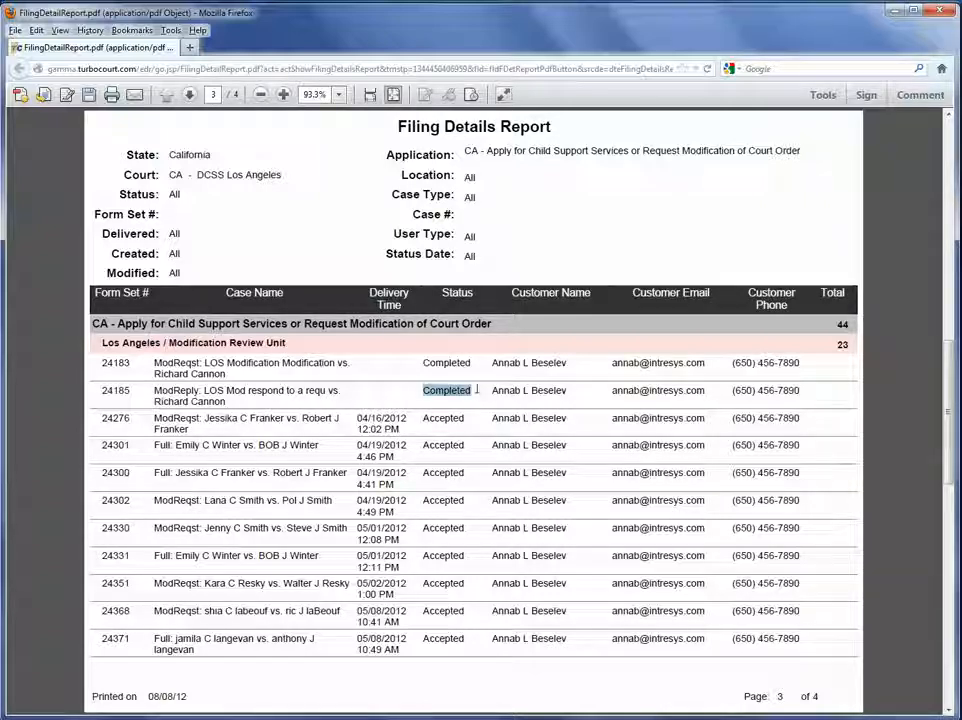
click(477, 389)
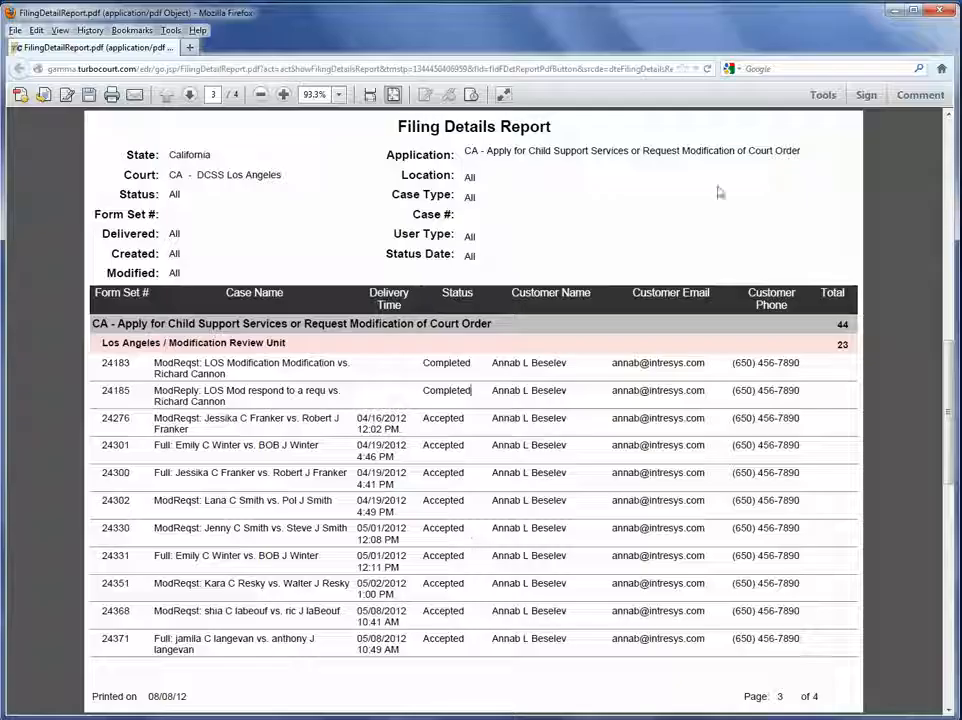
key(alt+Left)
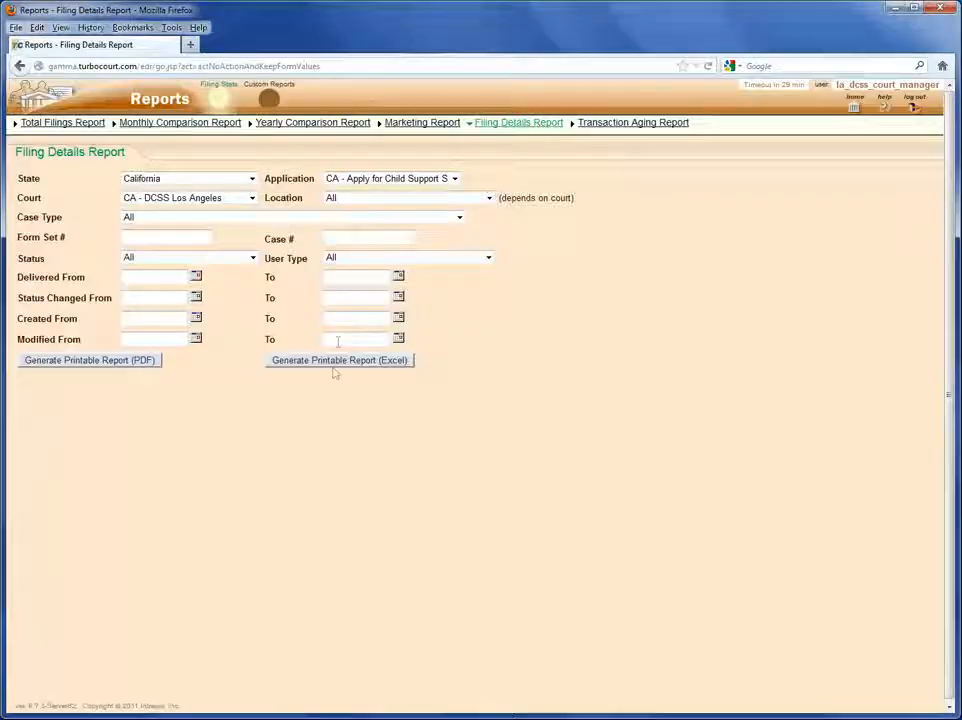
Generate the Excel version of the Filing Details Report and open report-4.xls in Microsoft Excel.
click(334, 365)
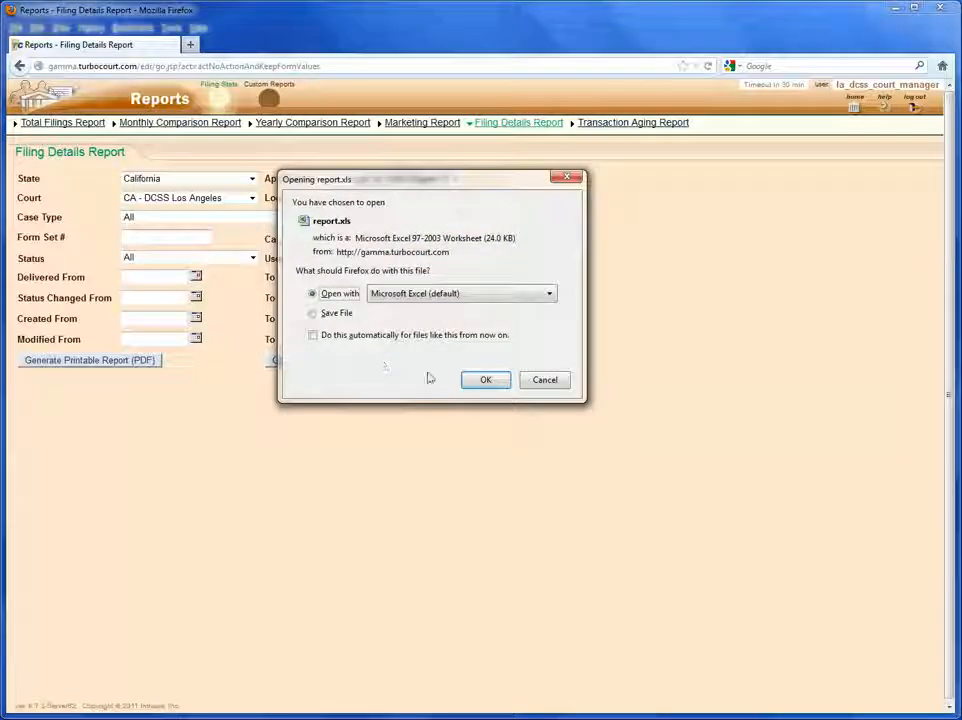
click(486, 379)
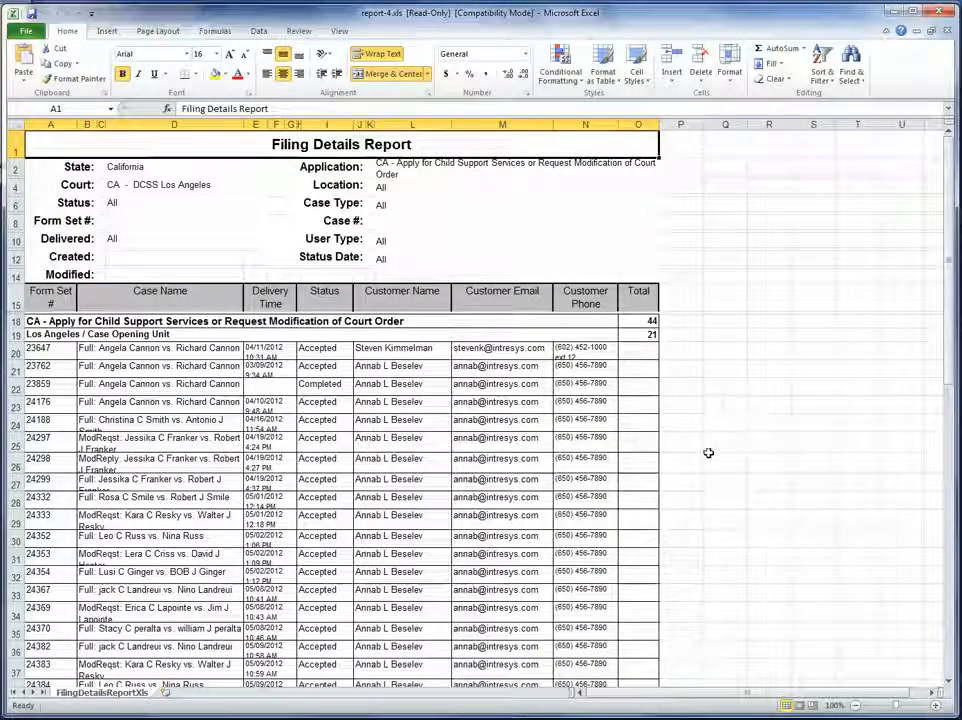
Review the 44 child-support filing rows in report-4.xls, then close Excel to return to the report form.
scroll(697, 477, down, 2)
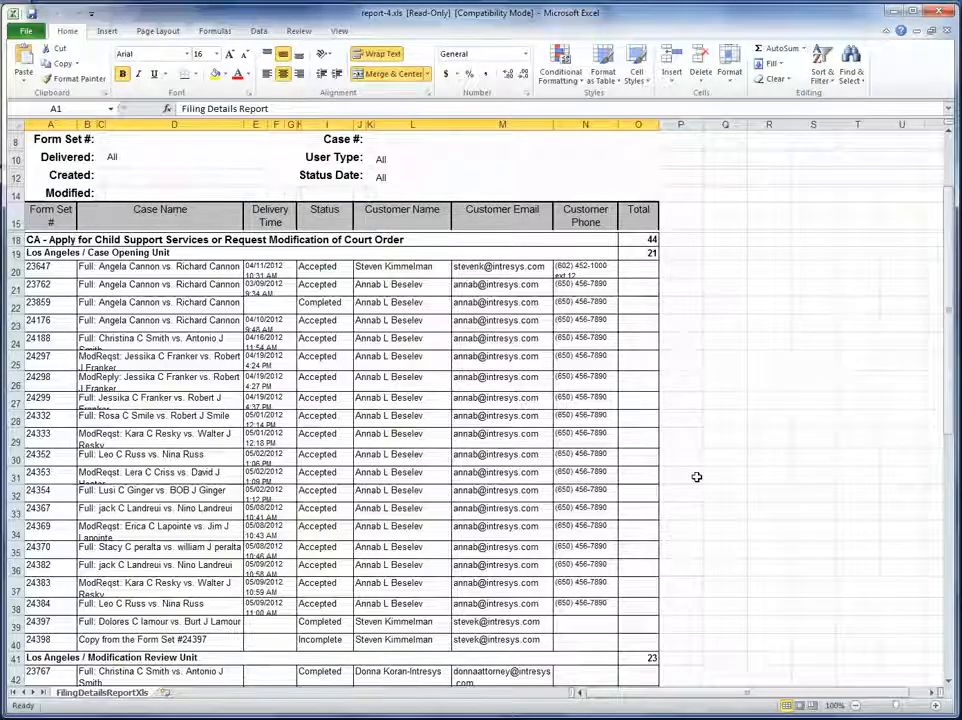
scroll(697, 477, down, 2)
scroll(697, 477, down, 3)
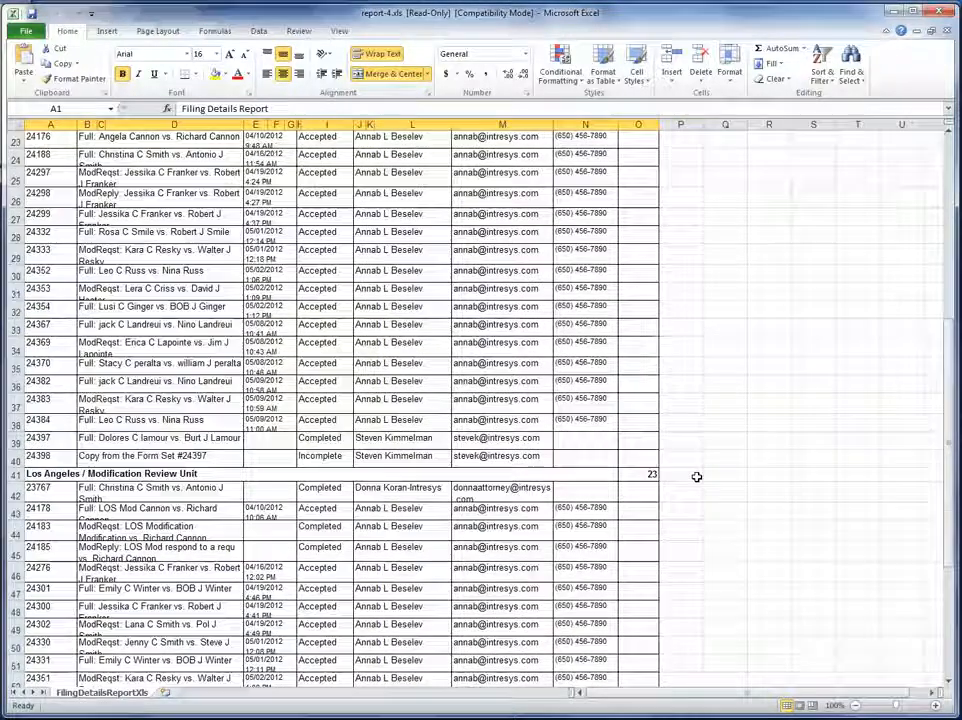
scroll(697, 477, down, 1)
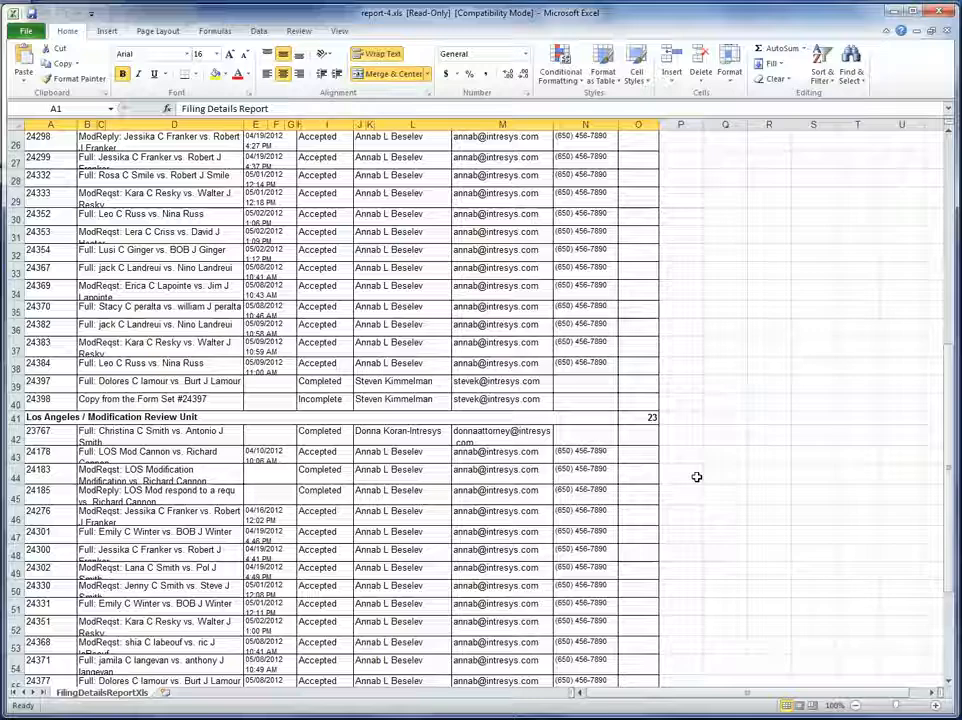
scroll(697, 477, down, 1)
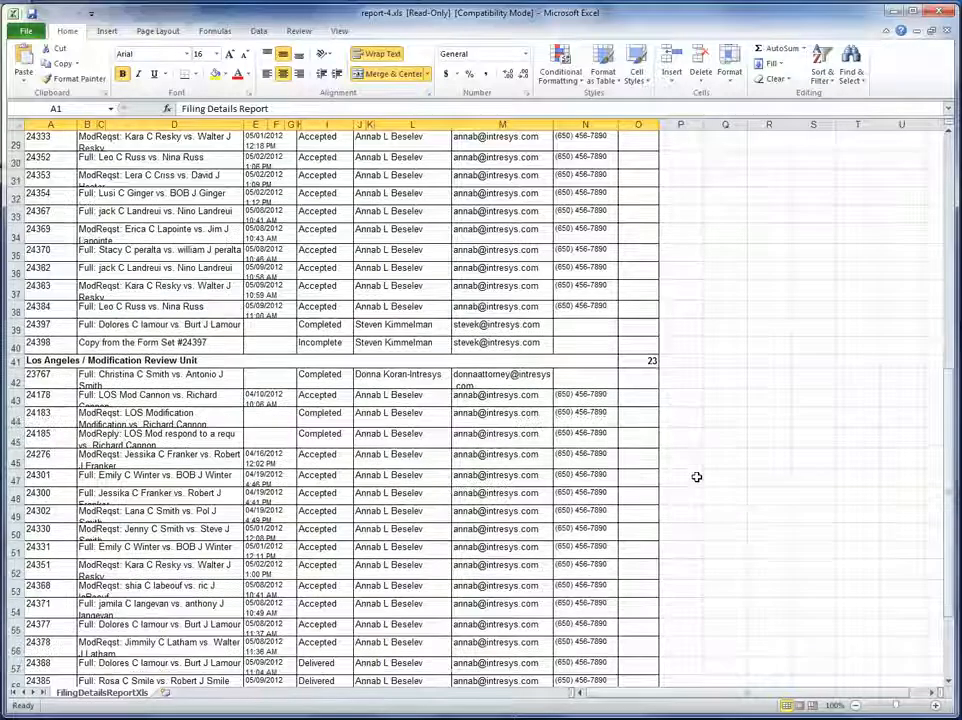
click(938, 11)
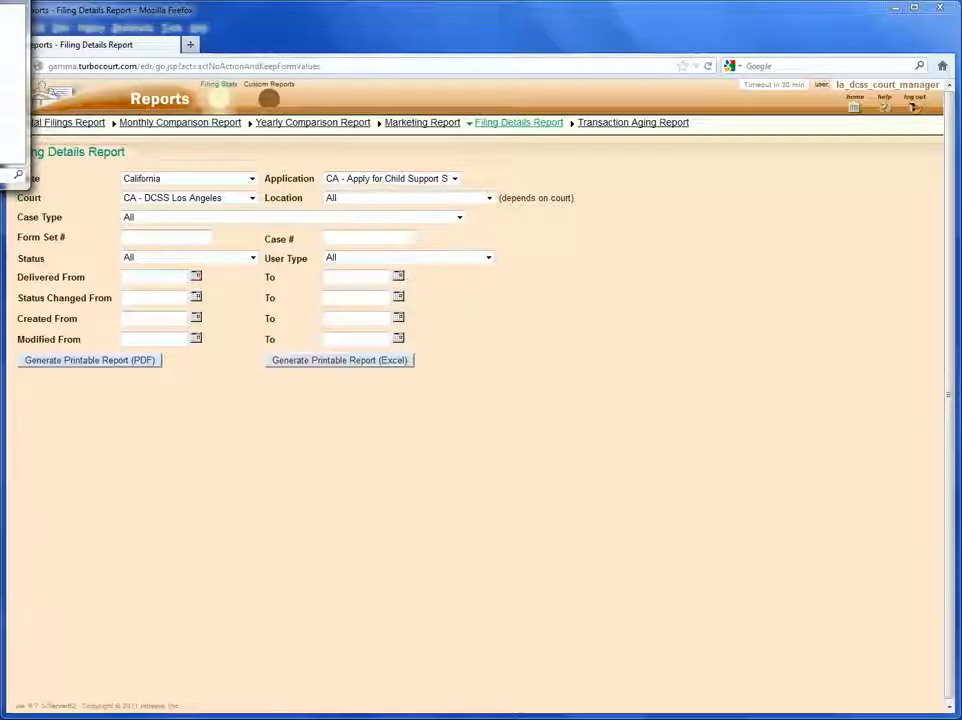